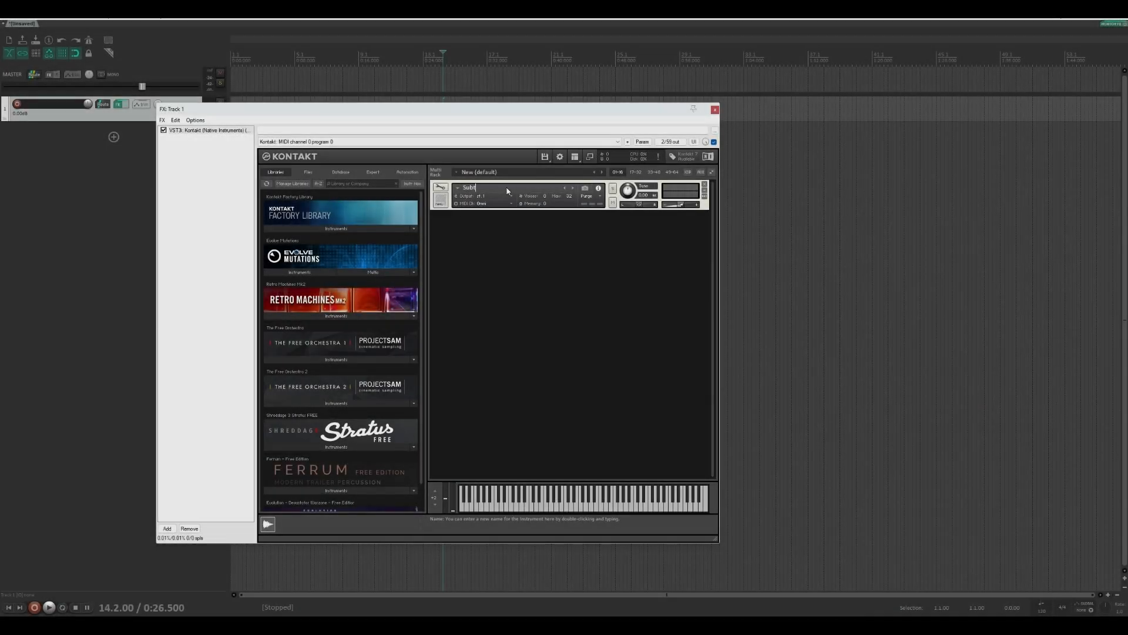
Paste the performance-view script with the "background" wallpaper into the Subtonal instrument's fifth script slot and apply it
click(440, 187)
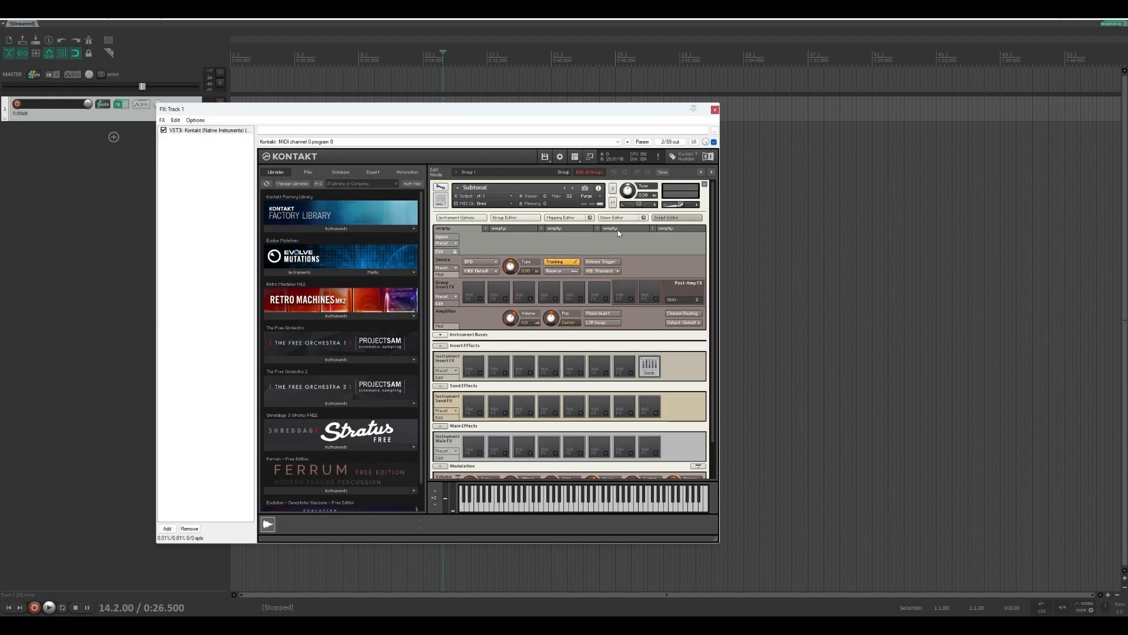
click(440, 251)
click(534, 271)
text(on init     make_perfview     set_ui_height_px(220)     set_ui_width_px(633)     set_control_par_str($INST_WALLPAPER_ID,$CONTROL_PAR_PICTURE,"background") end on)
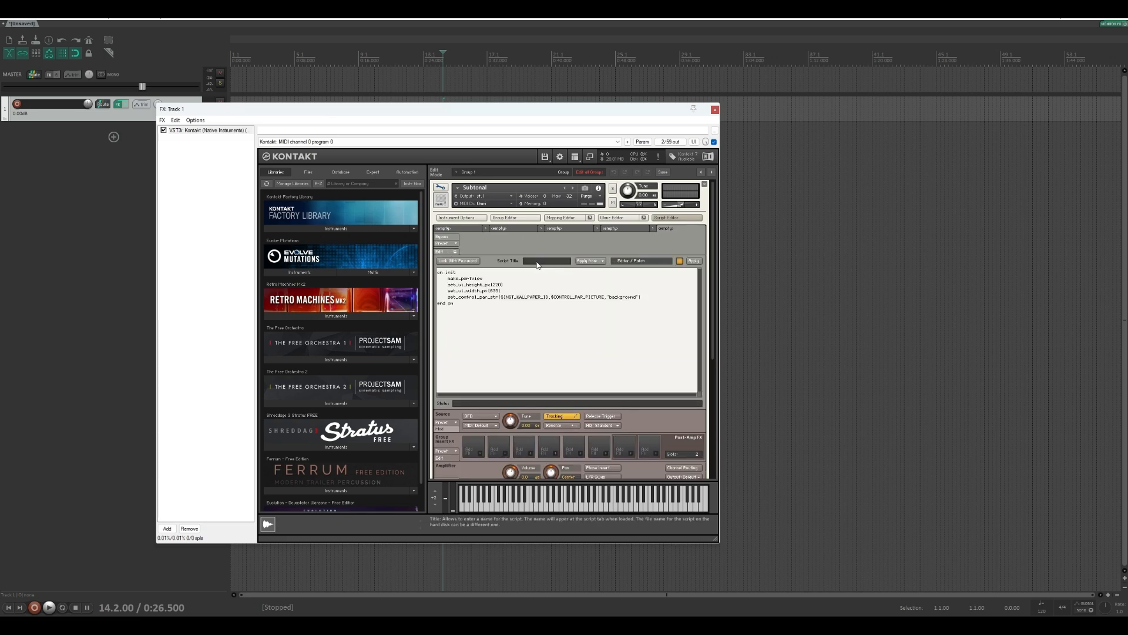
click(694, 260)
Begin creating a resource container for the instrument and make a new folder named "Subtonal ShabaSounds" inside Desktop > Subtonal
click(462, 218)
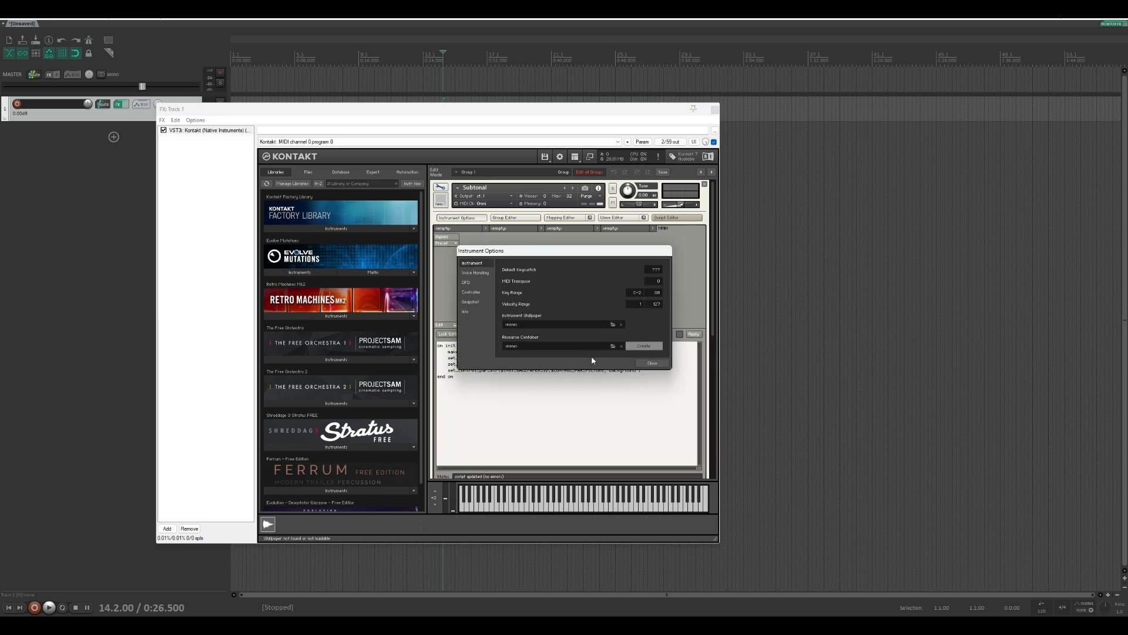
click(644, 346)
click(521, 300)
text(Subt)
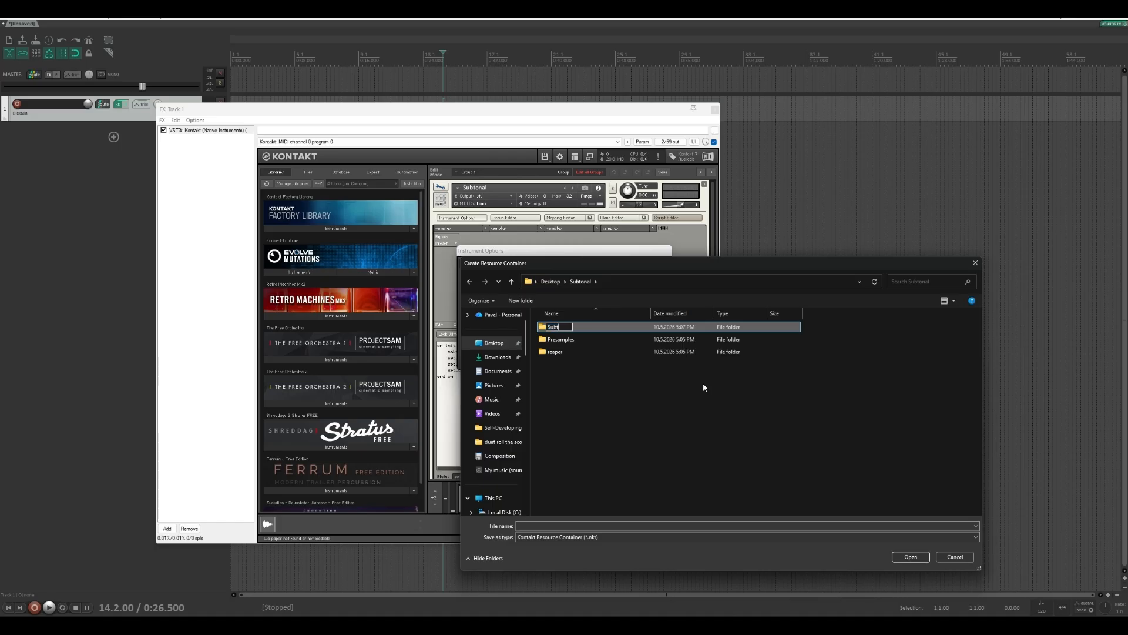
text(onal ShabaSounds)
key(Return)
key(Return)
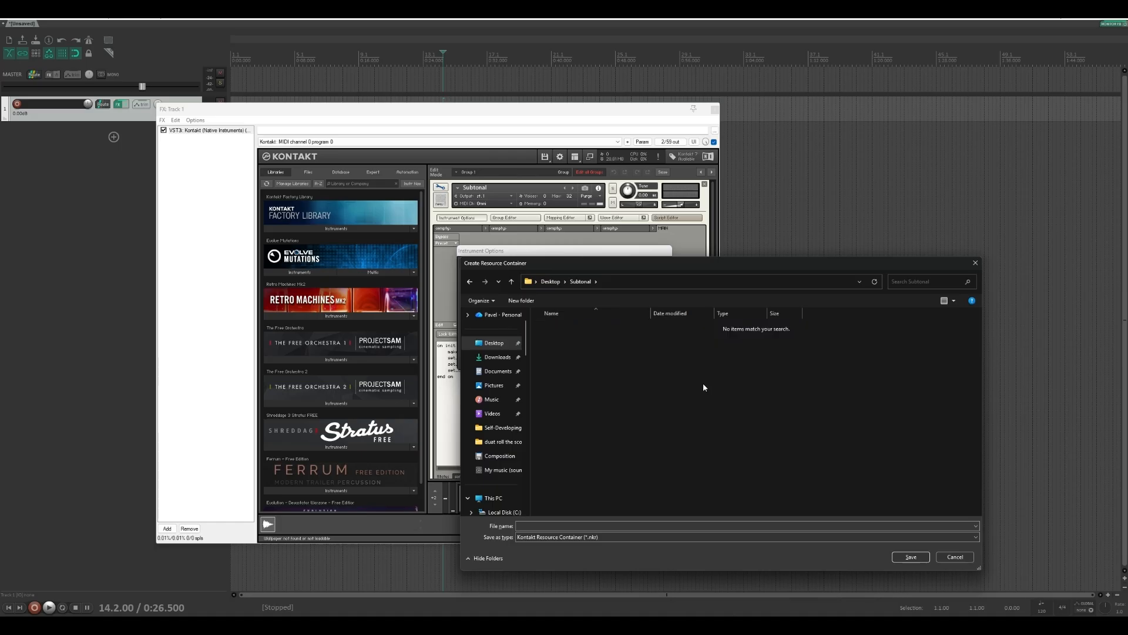
Save the resource container as "Subtonal" in the Subtonal ShabaSounds folder and accept the creation of its resource folders
click(607, 525)
text(Subtonal)
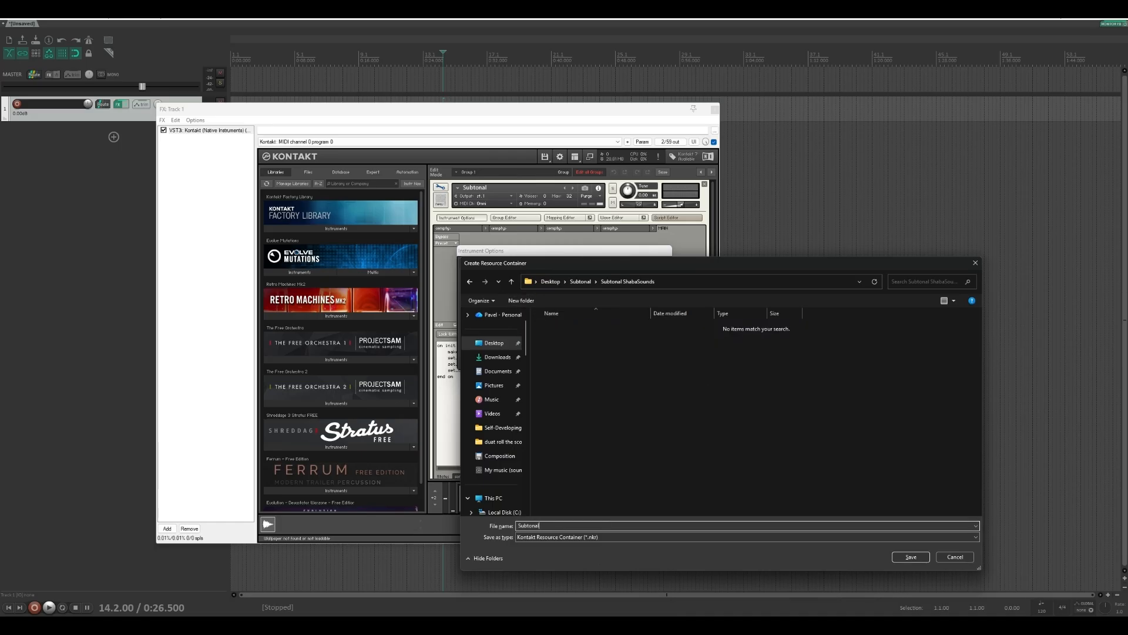
click(909, 558)
click(567, 342)
click(607, 354)
Paste the copied files into the resource subfolder within Subtonal ShabaSounds in File Explorer, and close Kontakt's instrument options
key(alt+Tab)
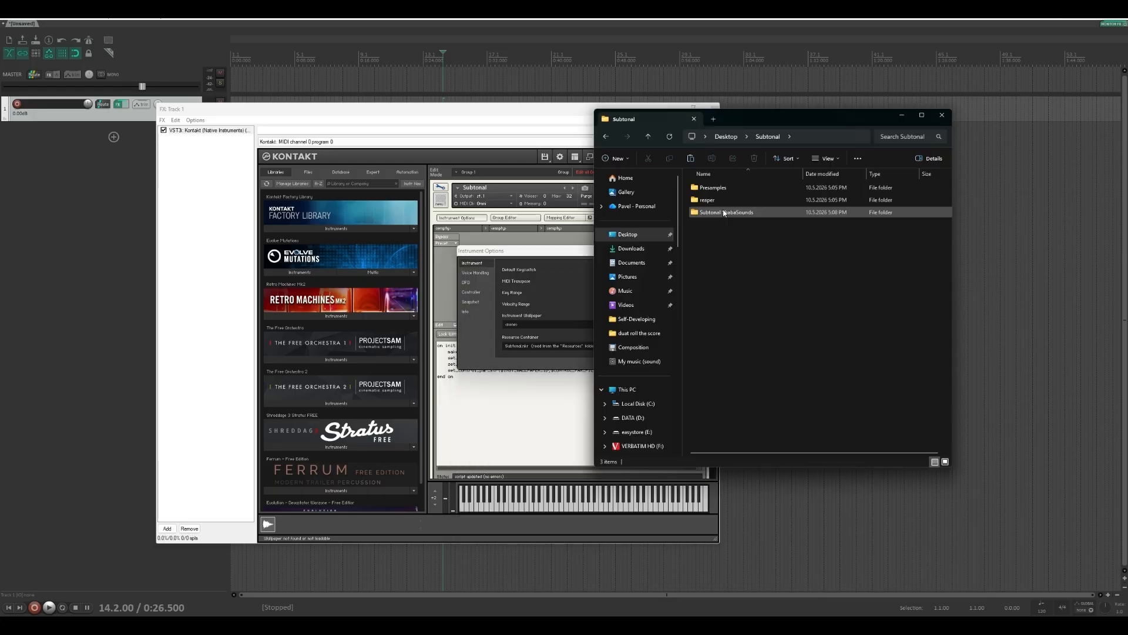
double_click(726, 212)
double_click(723, 204)
double_click(723, 228)
key(ctrl+v)
click(555, 251)
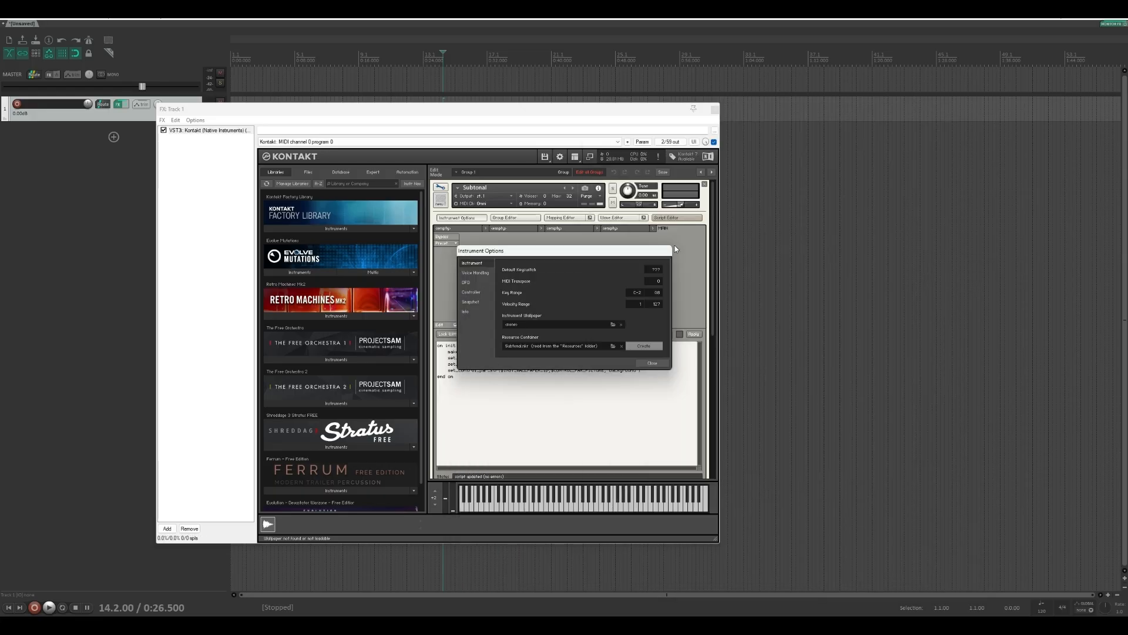
click(653, 364)
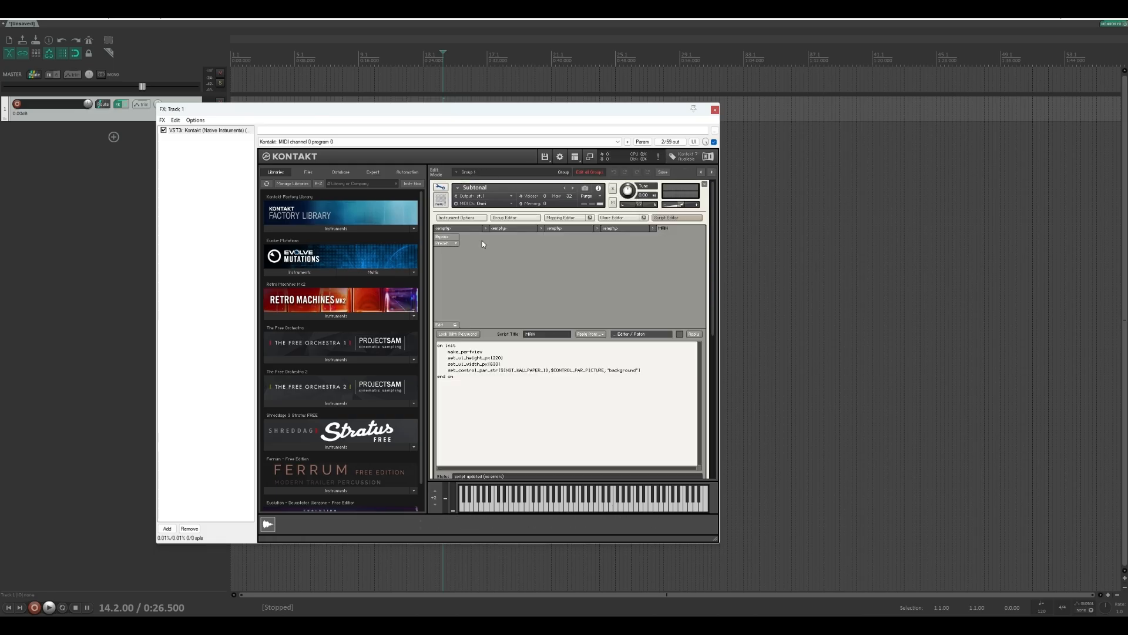
Import the twelve Sax_ST_RODE samples from the Presamples folder into the RODE (close) group's key mapping
click(515, 218)
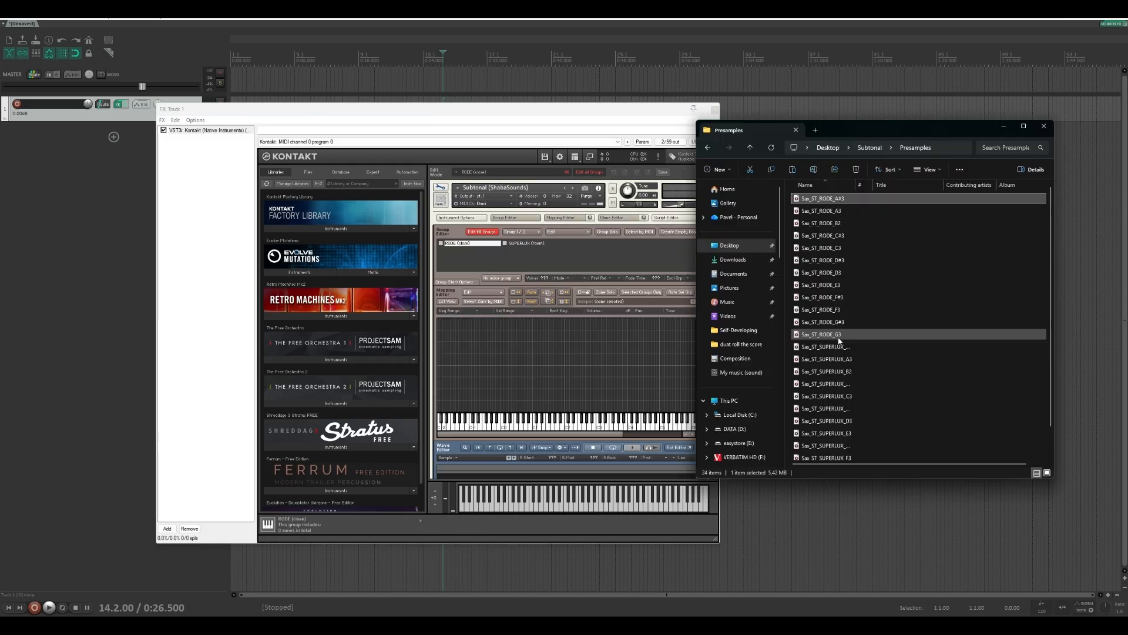
shift+click(820, 334)
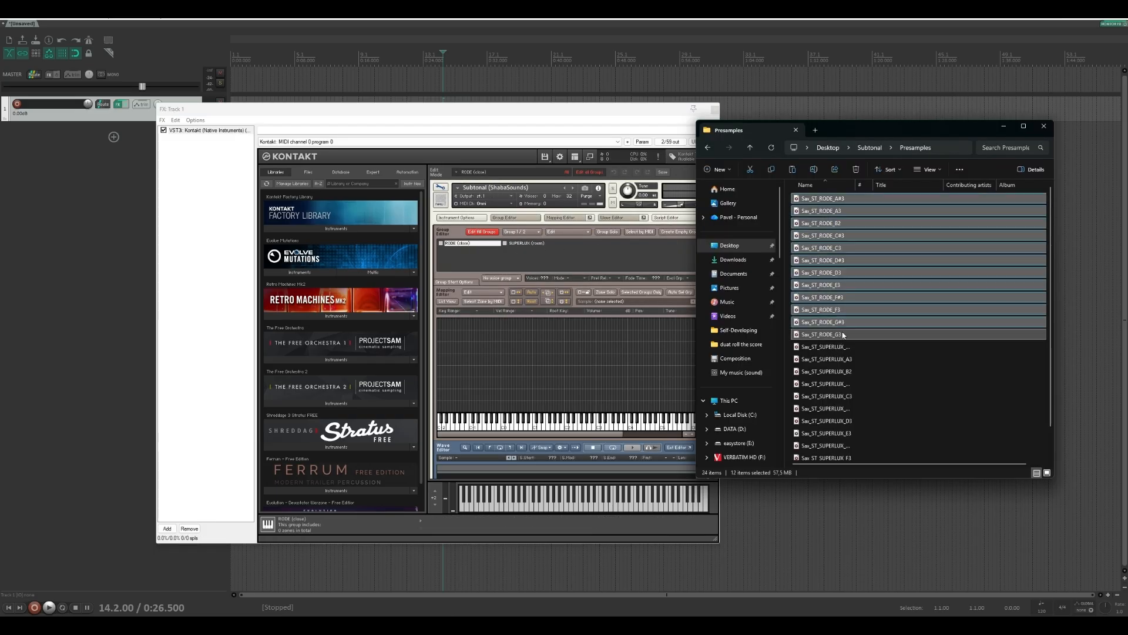
drag(821, 333, 539, 399)
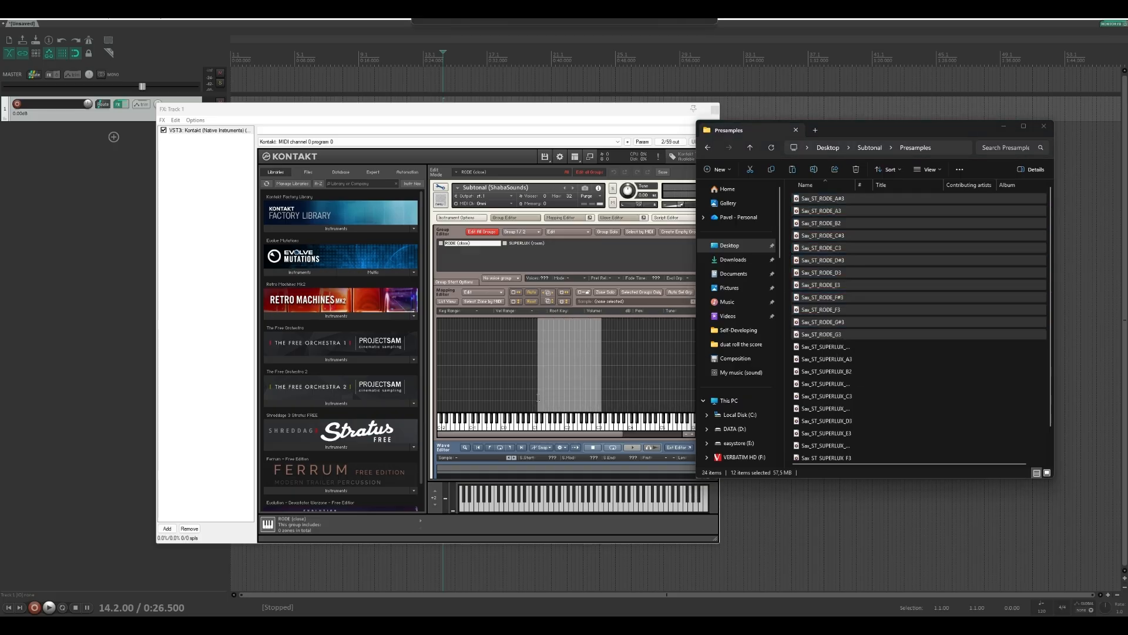
Auto-map the RODE zones with the note-name token set to single key and ST ignored, and extend the lowest zone downward
right_click(574, 364)
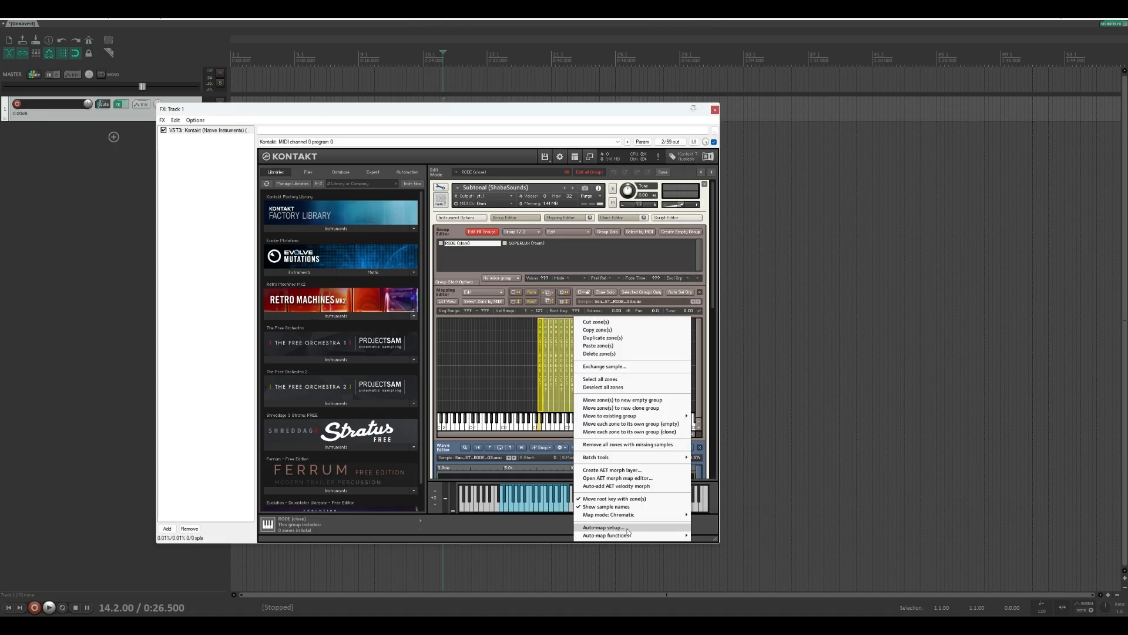
click(627, 527)
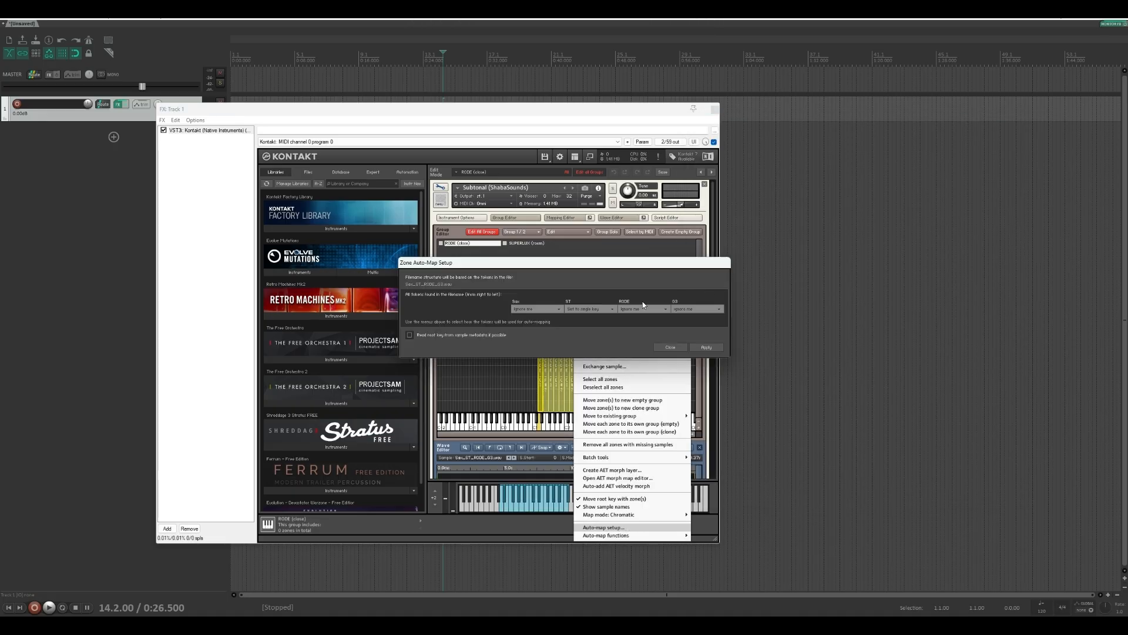
click(599, 310)
click(594, 295)
click(700, 310)
click(695, 312)
click(701, 348)
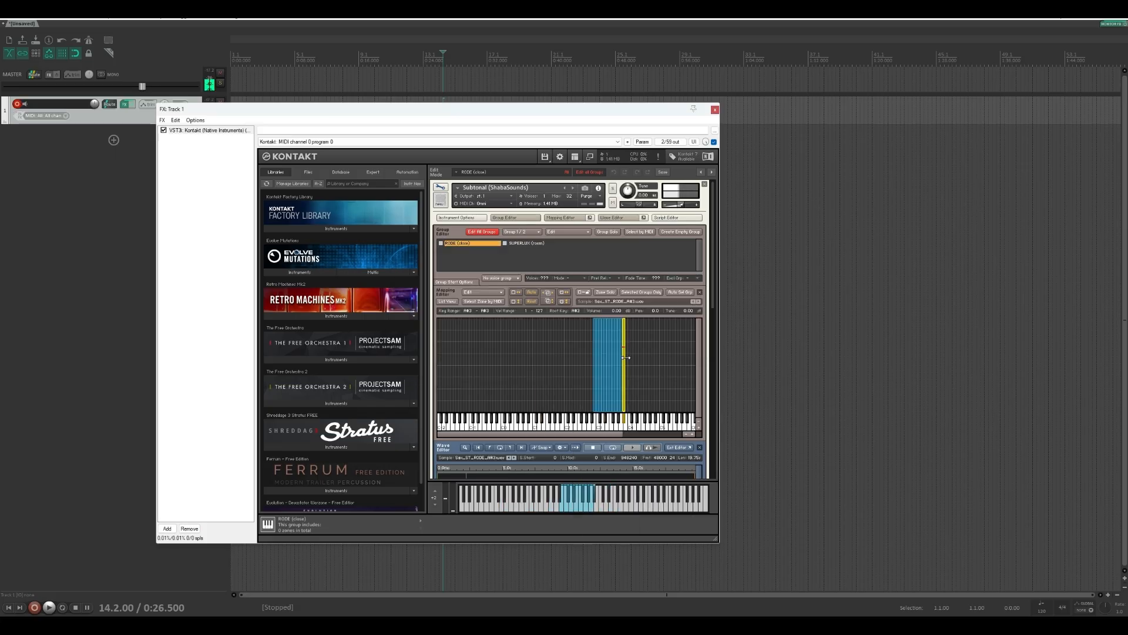
drag(595, 360, 565, 359)
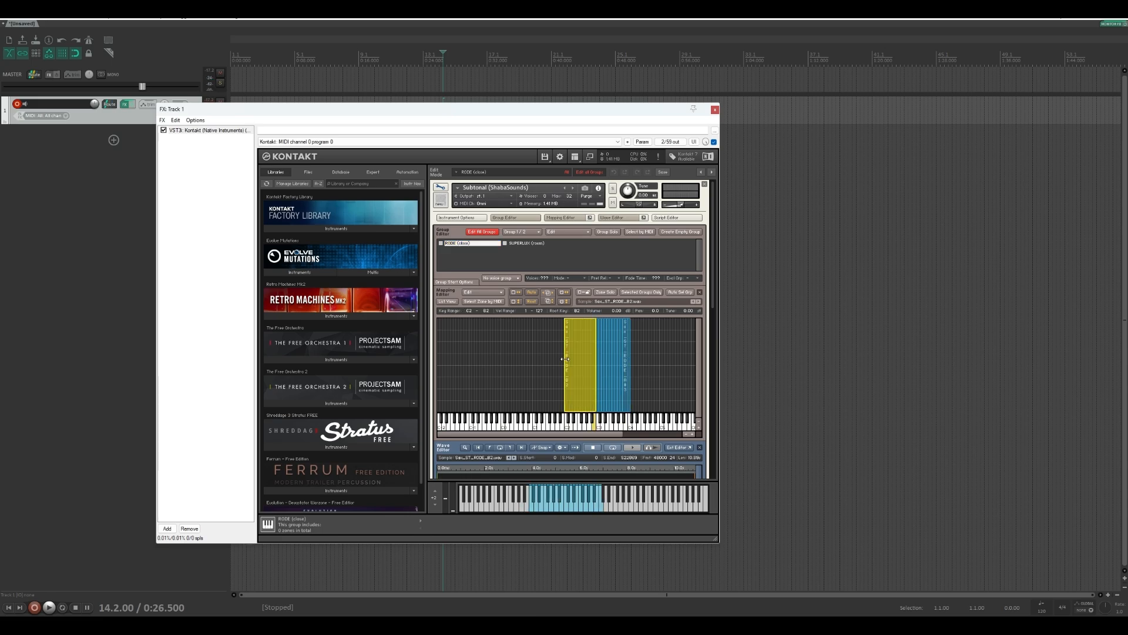
Show only the SUPERLUX group's zones and import the Sax_ST_SUPERLUX samples into its key mapping
click(526, 243)
click(641, 292)
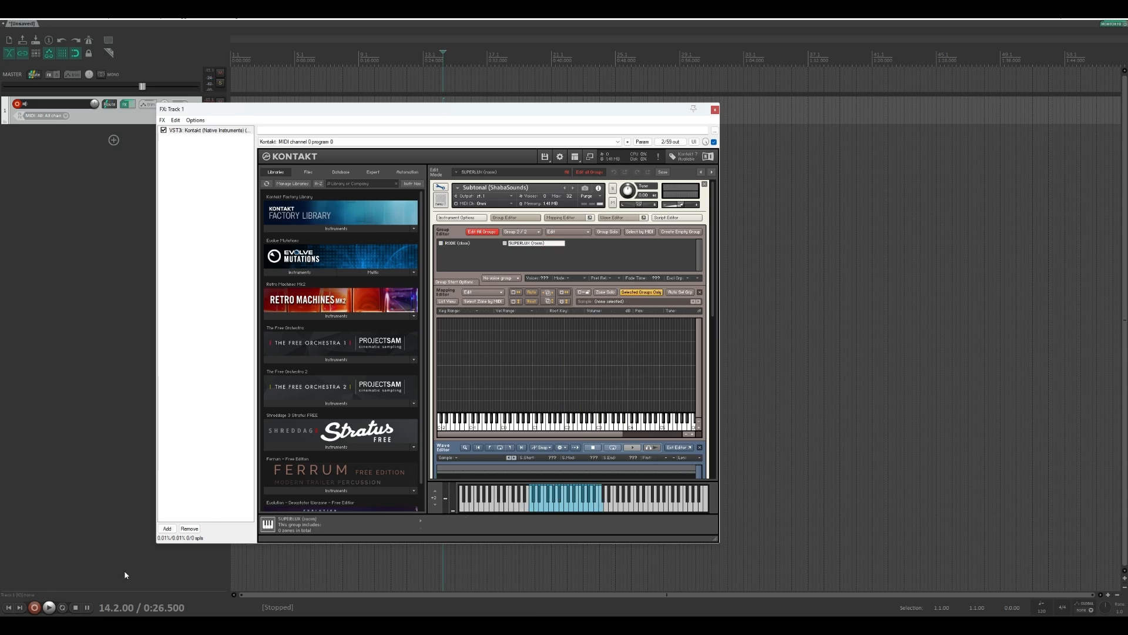
key(alt+Tab)
drag(834, 382, 560, 401)
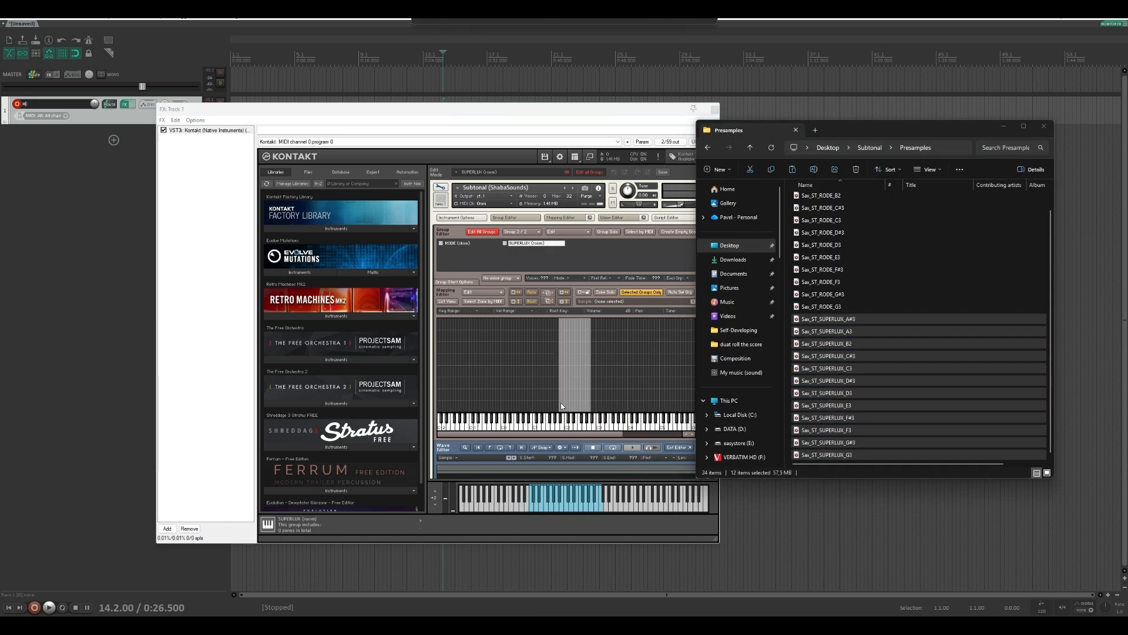
Auto-map the SUPERLUX zones to single keys by their note-name token, and extend the lowest zone's key range downward
right_click(560, 372)
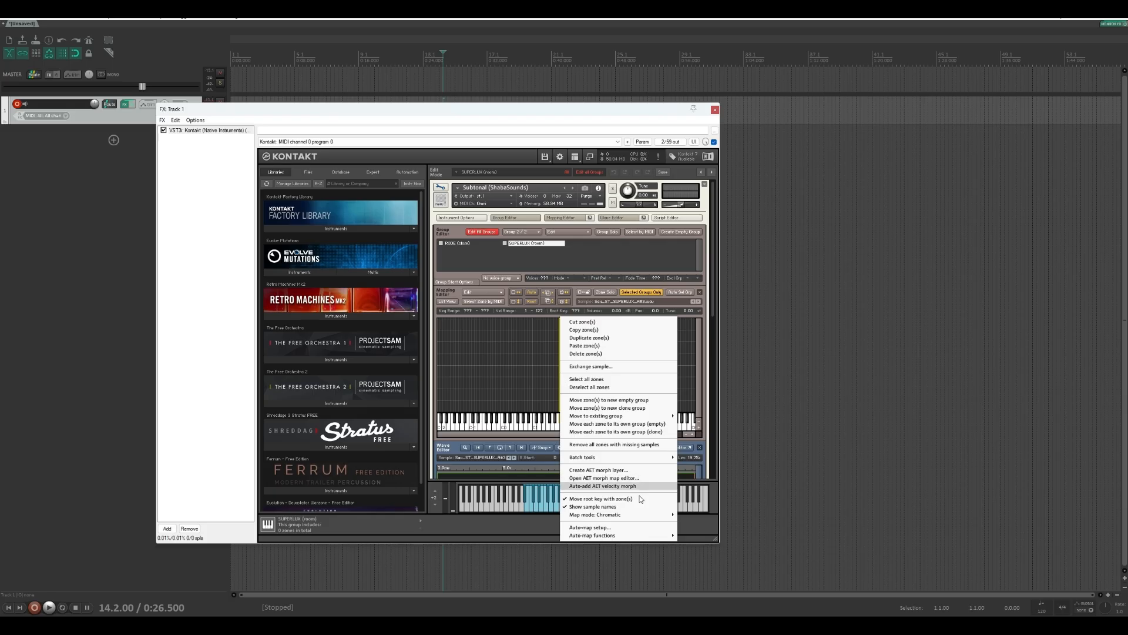
click(591, 527)
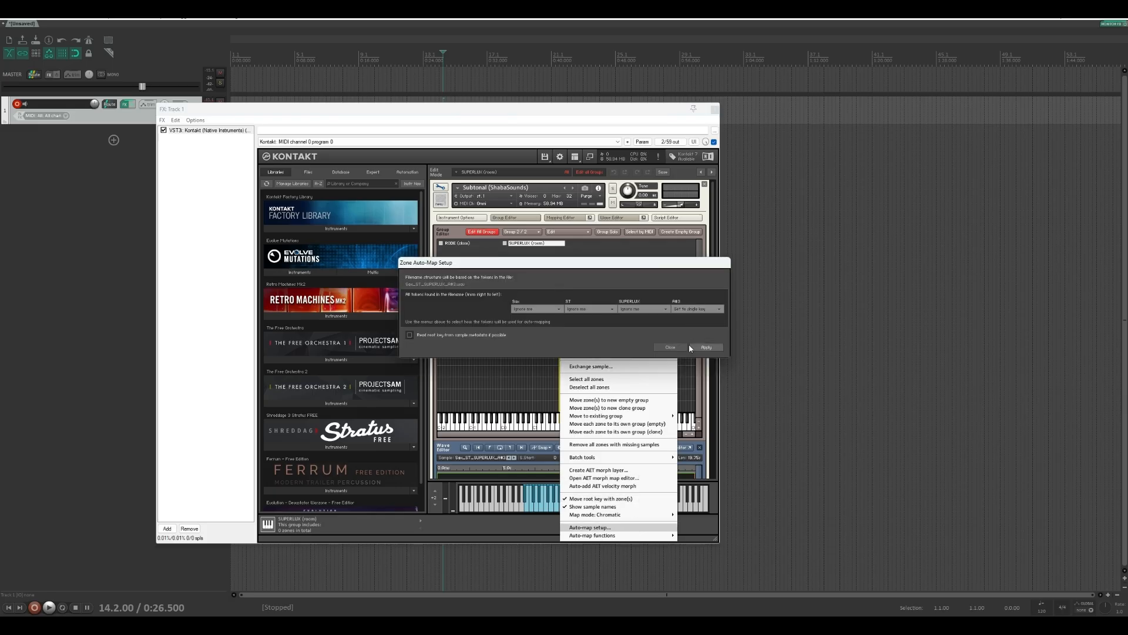
click(696, 347)
click(675, 347)
click(671, 338)
drag(594, 372, 563, 377)
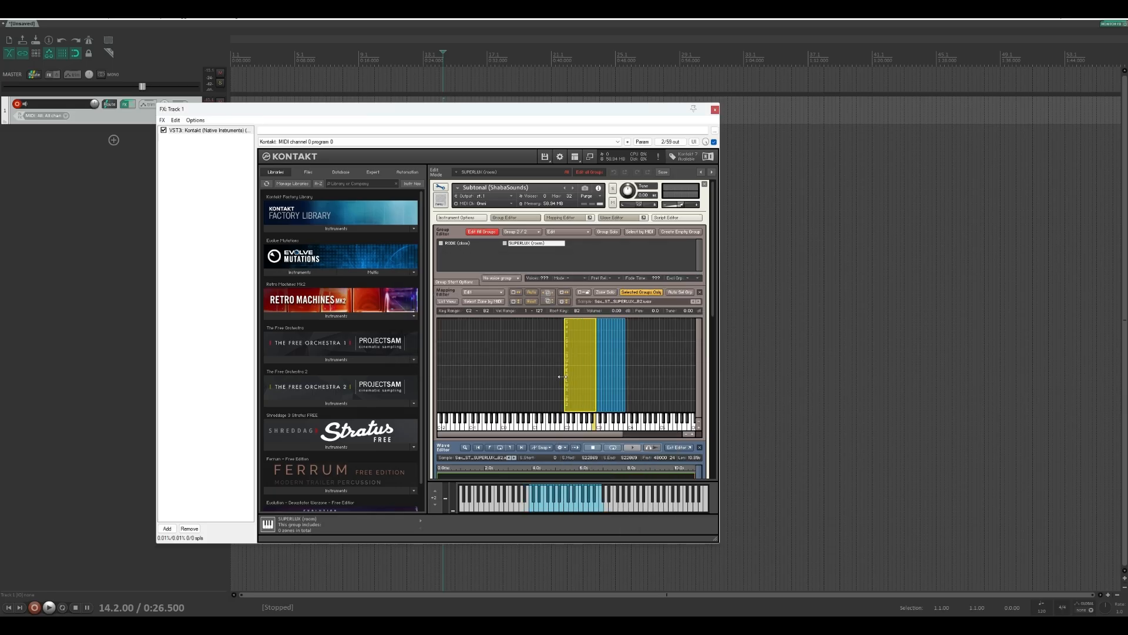
Add a MIDI CC volume modulator to the RODE group's amplifier and shape its response with a downward-bowed curve
click(456, 243)
scroll(554, 288, down, 5)
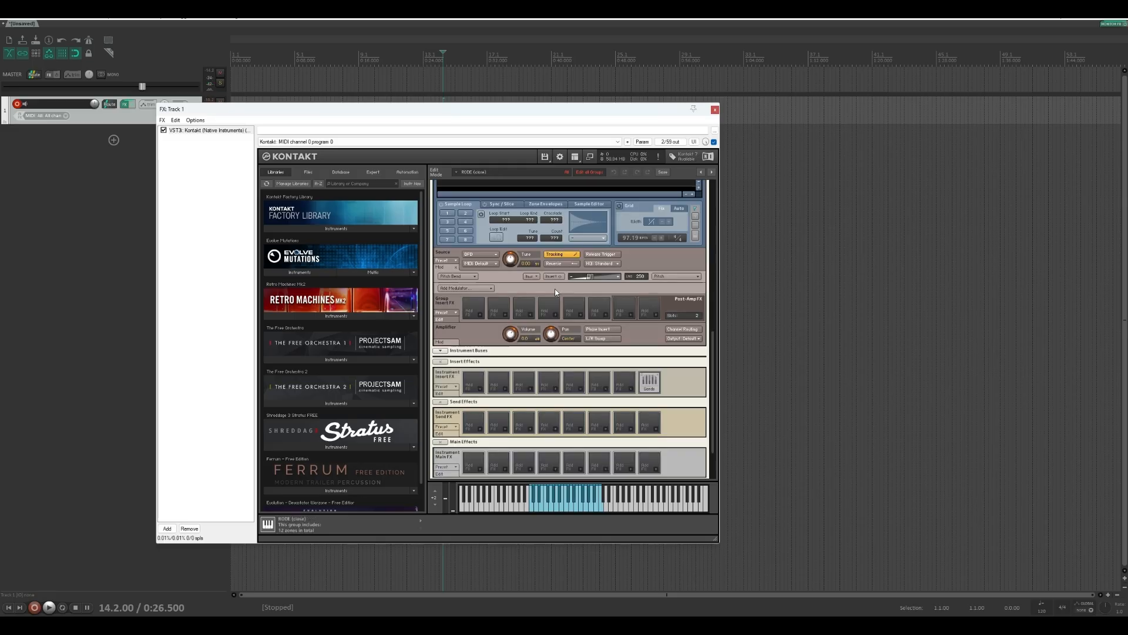
click(439, 341)
scroll(441, 343, down, 1)
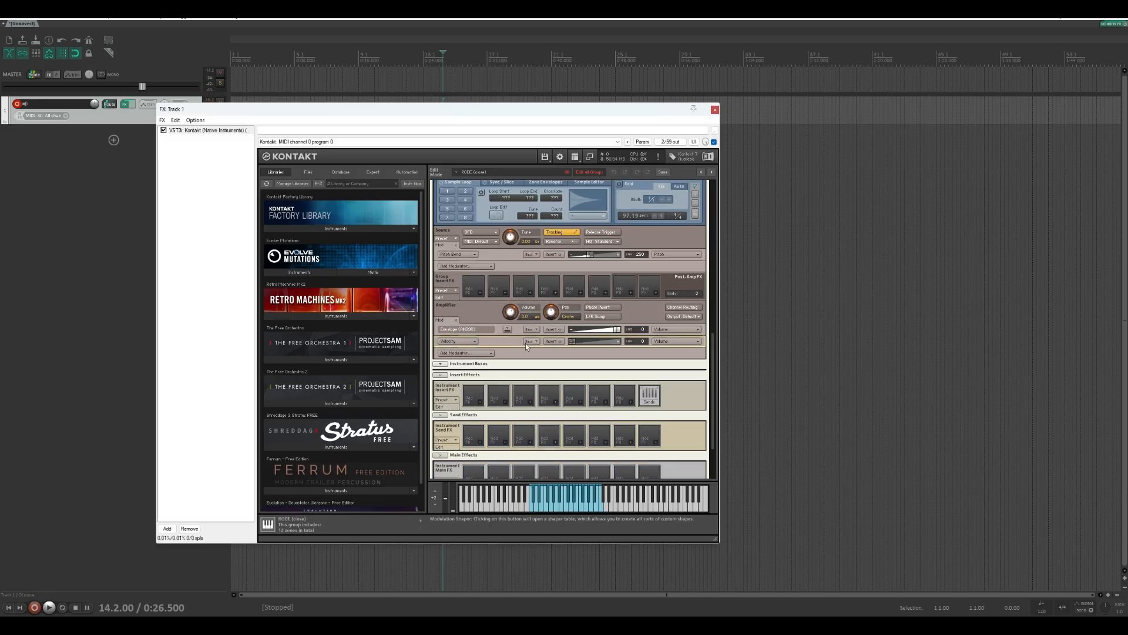
click(465, 353)
mouse_move(464, 361)
click(523, 385)
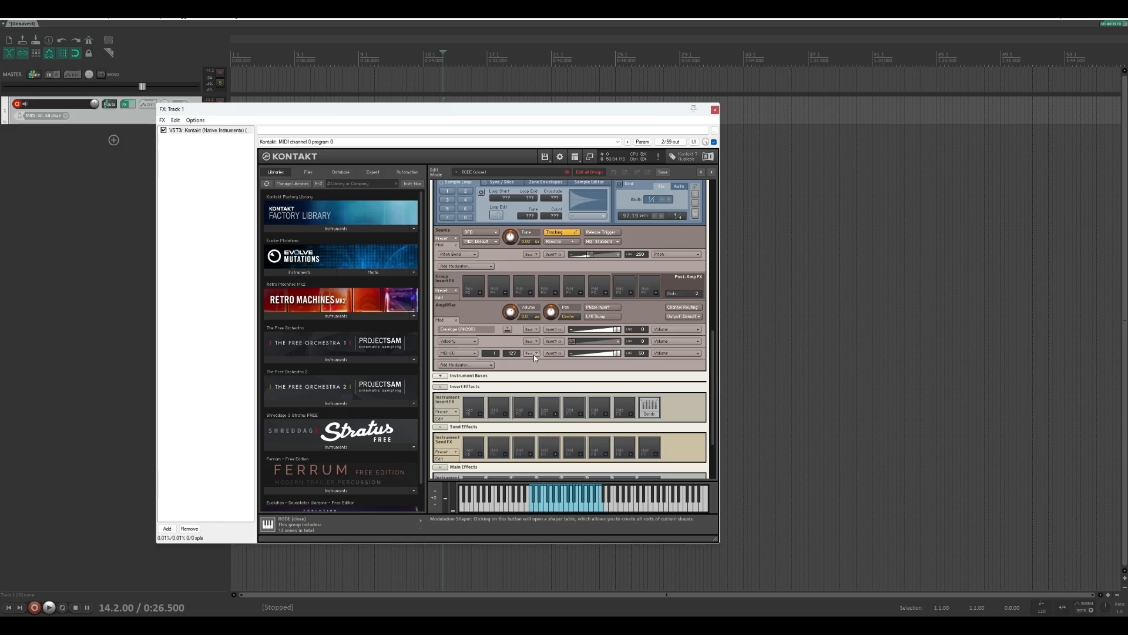
click(531, 353)
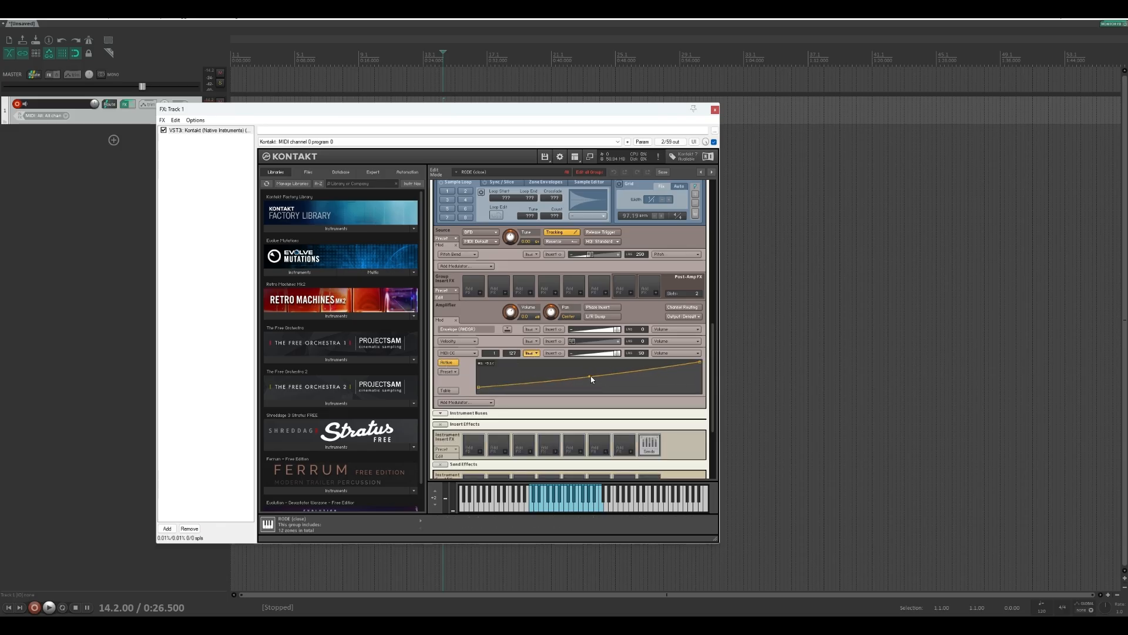
Insert a Ladder LP4 lowpass filter into the first insert effect slot of the RODE group
click(477, 294)
mouse_move(496, 300)
mouse_move(551, 300)
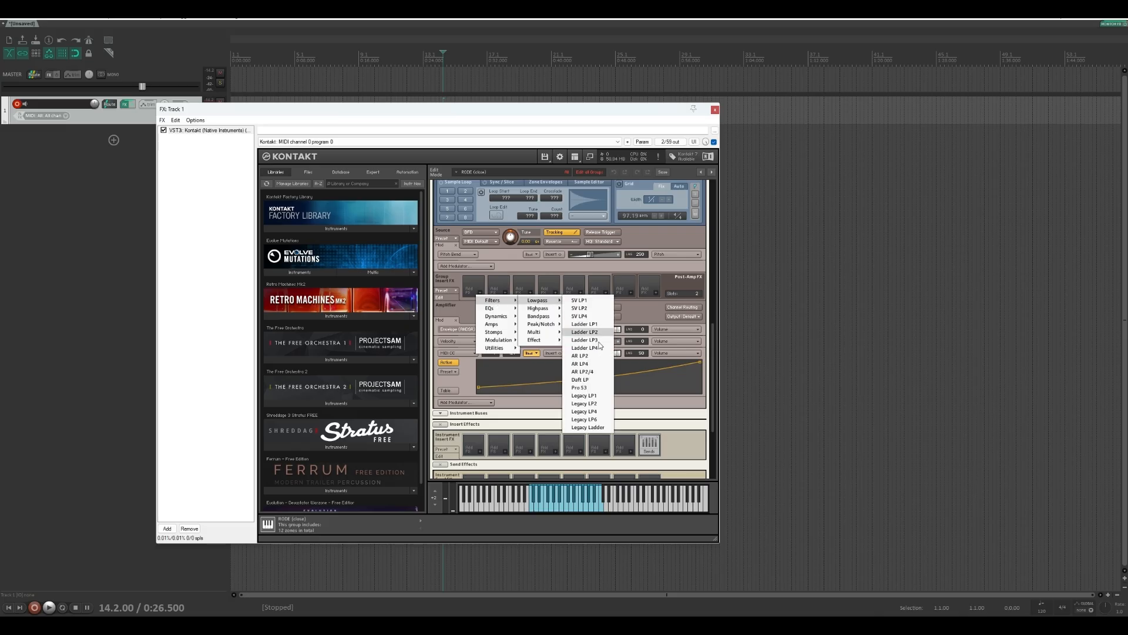
click(588, 348)
Add a MIDI CC modulator to the lowpass filter's cutoff and bow its shaper curve downward
click(440, 321)
click(462, 329)
mouse_move(461, 340)
click(504, 360)
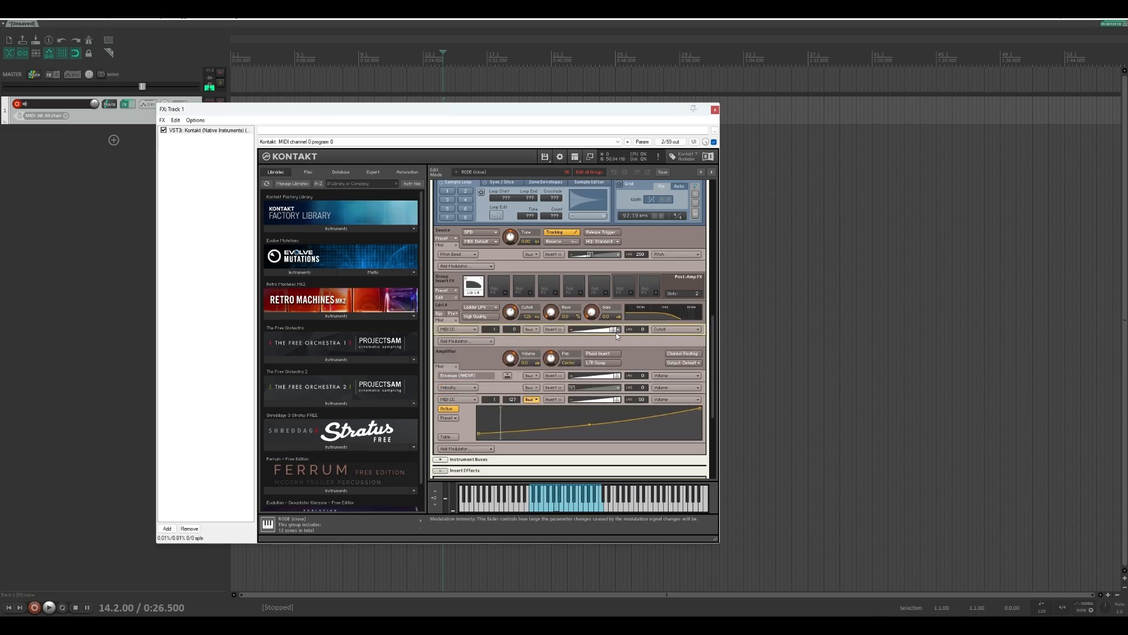
click(531, 329)
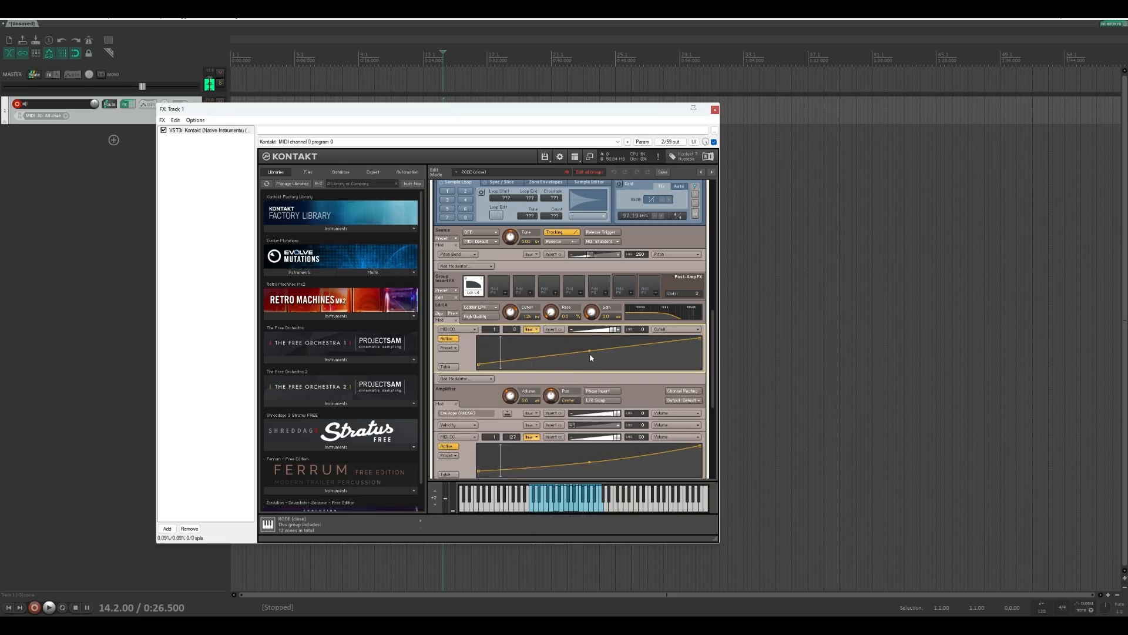
drag(590, 357, 590, 364)
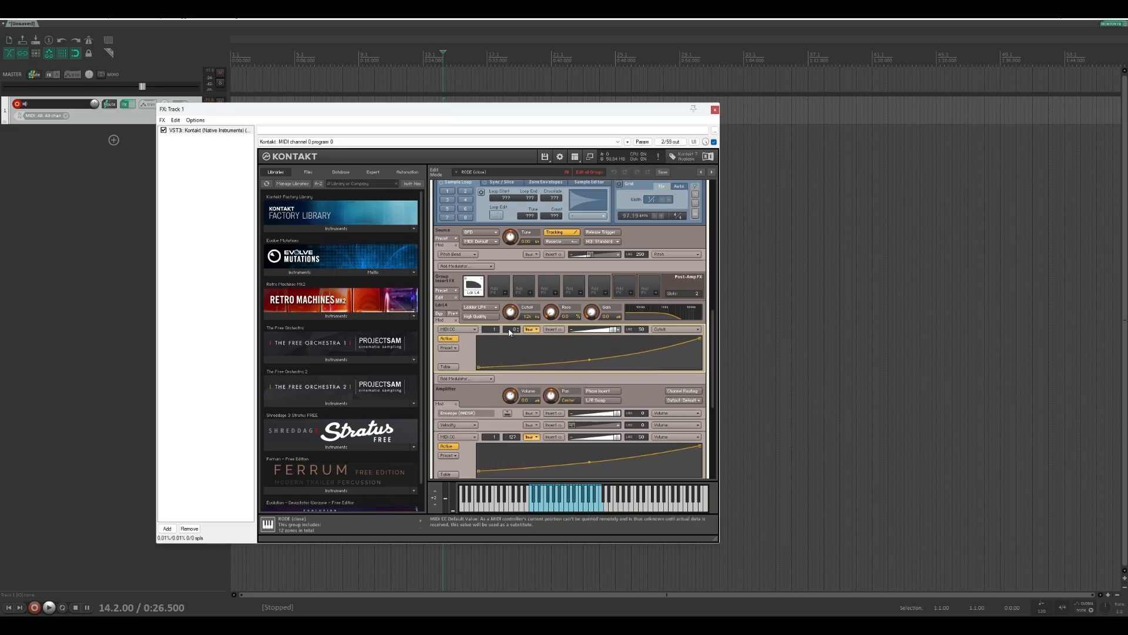
Insert a 3-band EQ into the RODE group's second insert effect slot
scroll(516, 347, up, 3)
click(501, 374)
mouse_move(520, 389)
click(564, 413)
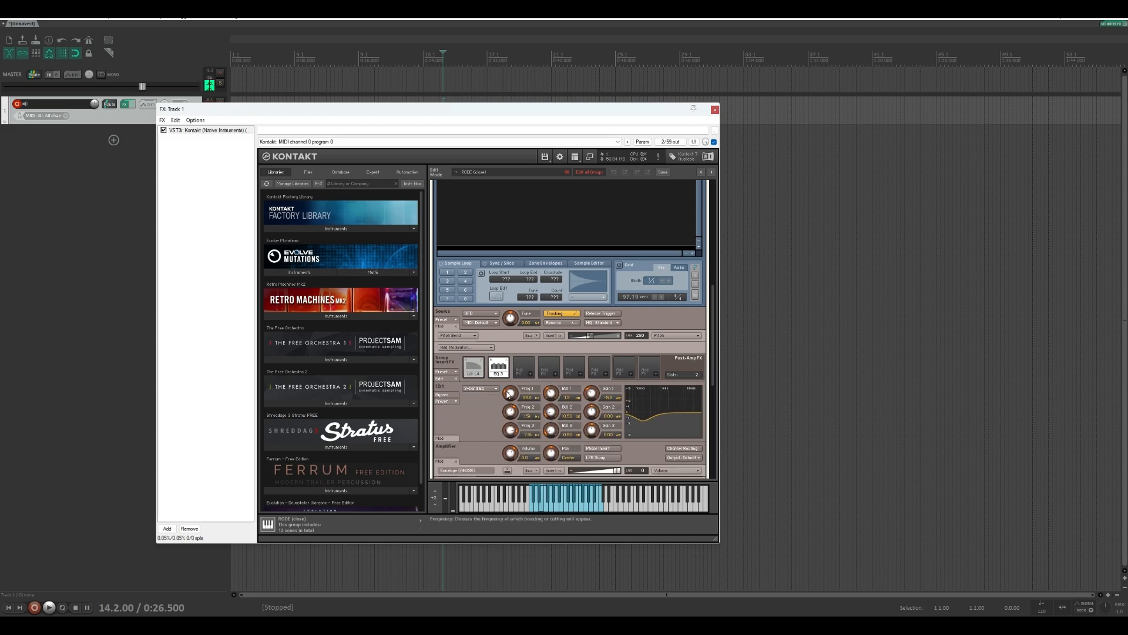
click(491, 361)
Set the loop crossfade of the RODE B2 sample to 5000
scroll(618, 442, up, 3)
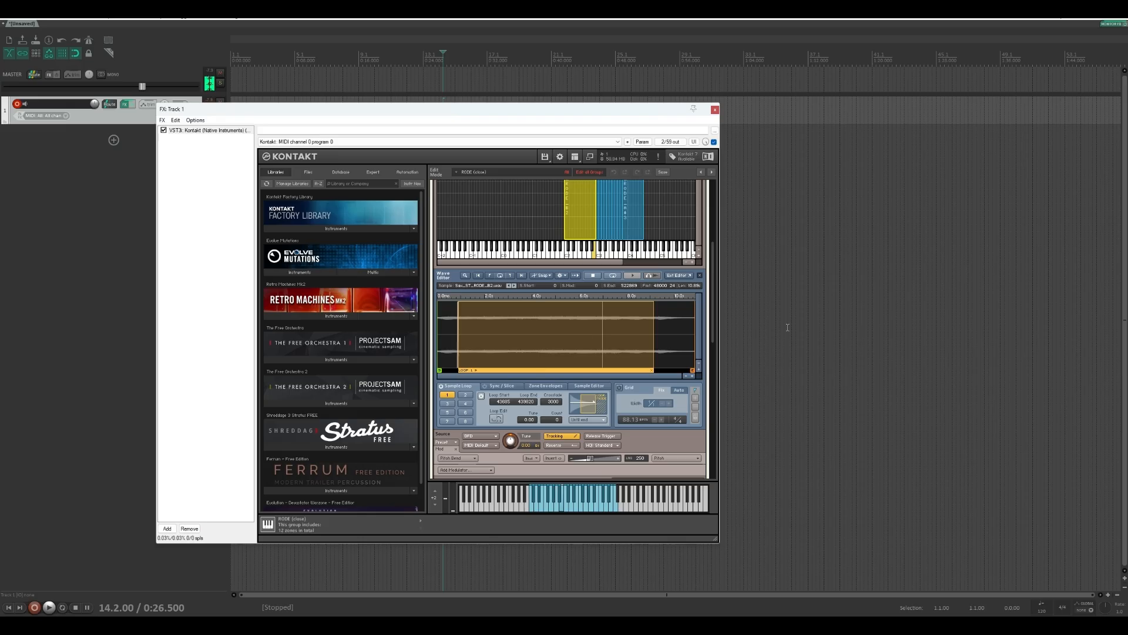
double_click(553, 402)
text(5000)
key(Return)
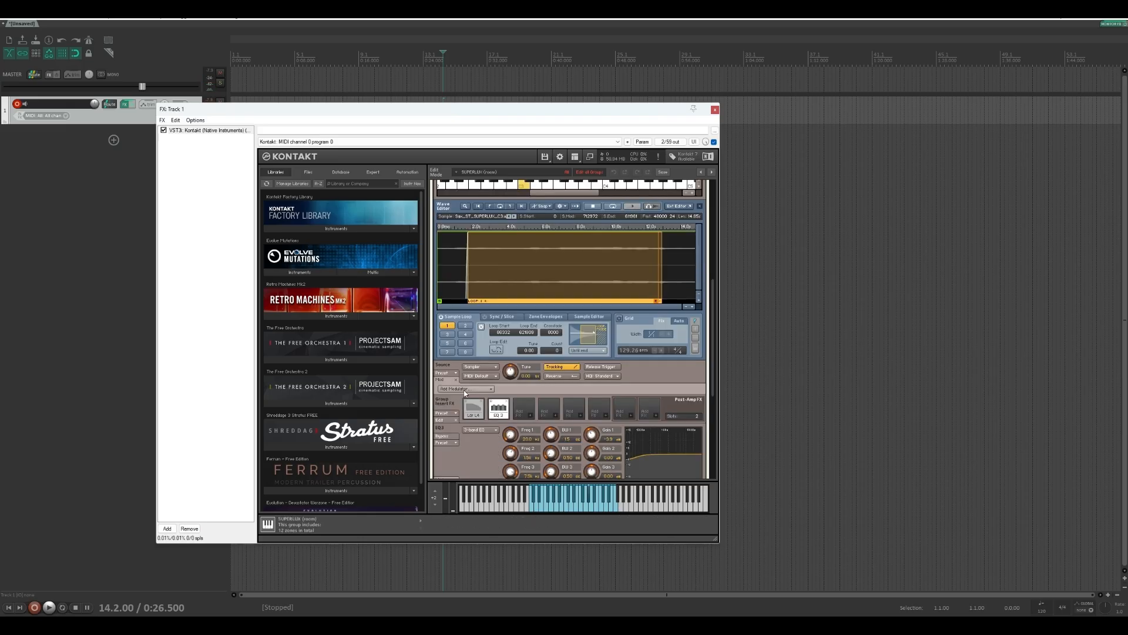
Add a Random Unipolar modulator to the SUPERLUX group's source module and target it at Sample Start
click(465, 390)
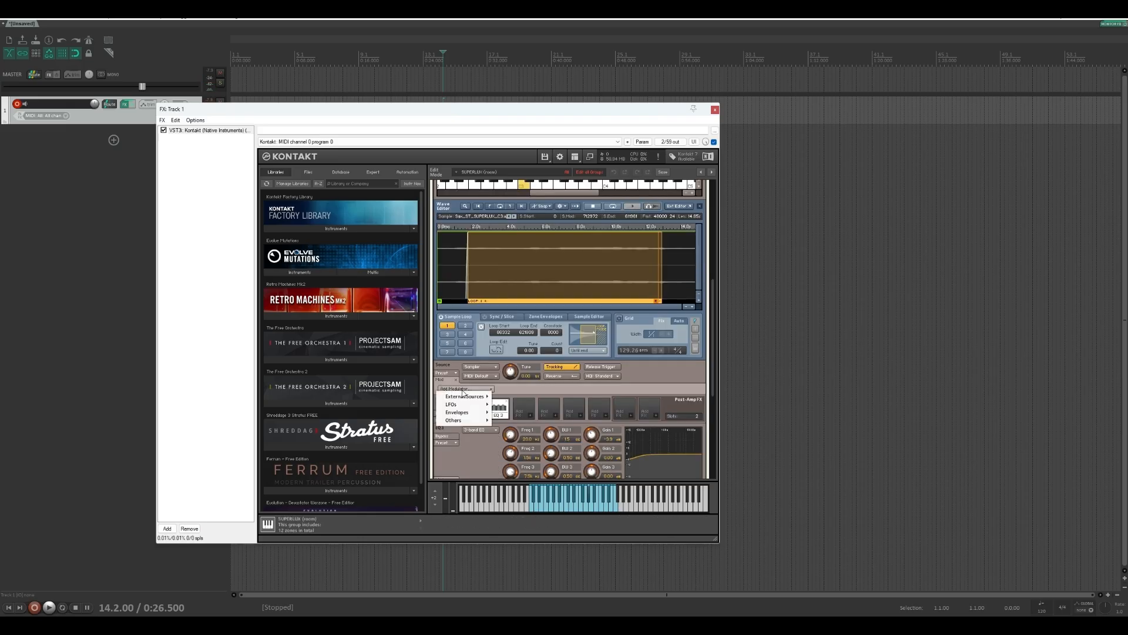
mouse_move(468, 398)
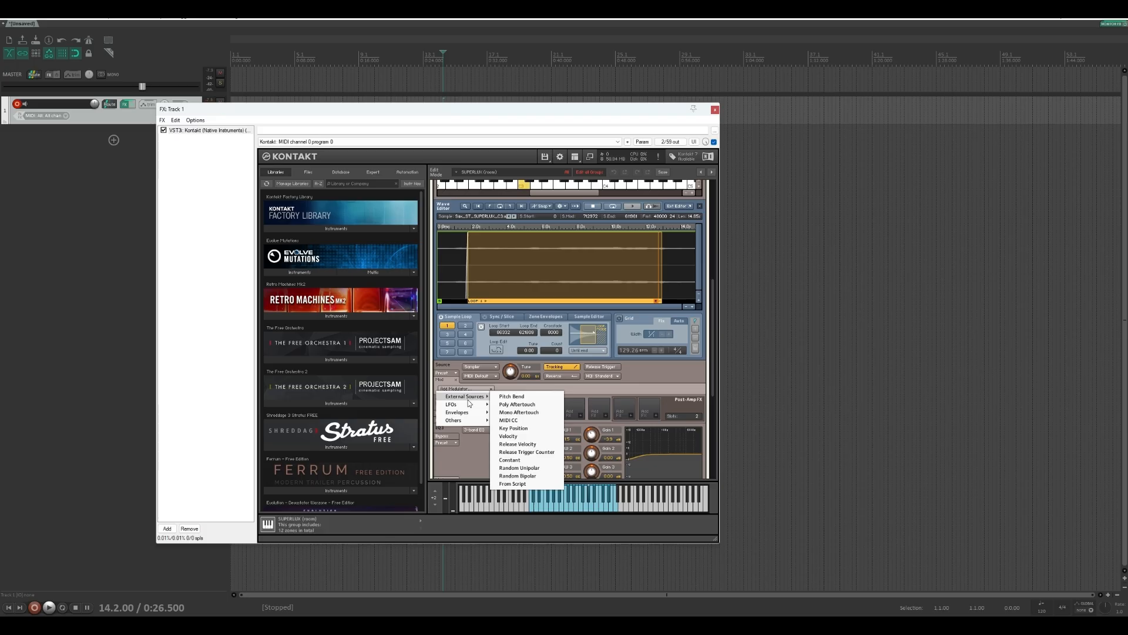
click(546, 468)
click(673, 394)
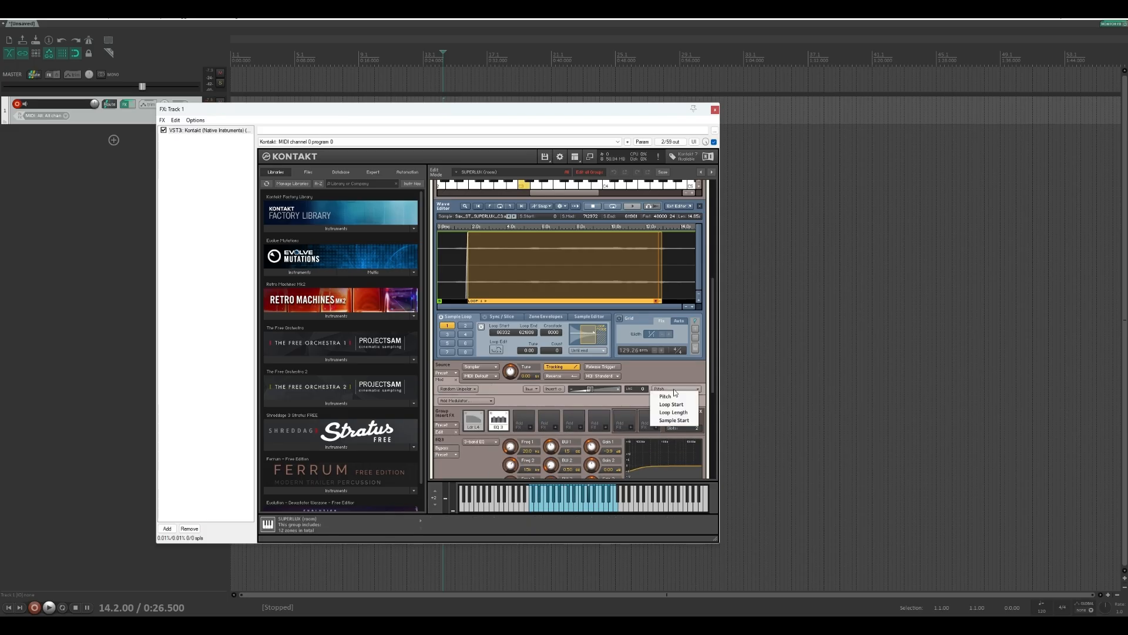
click(684, 405)
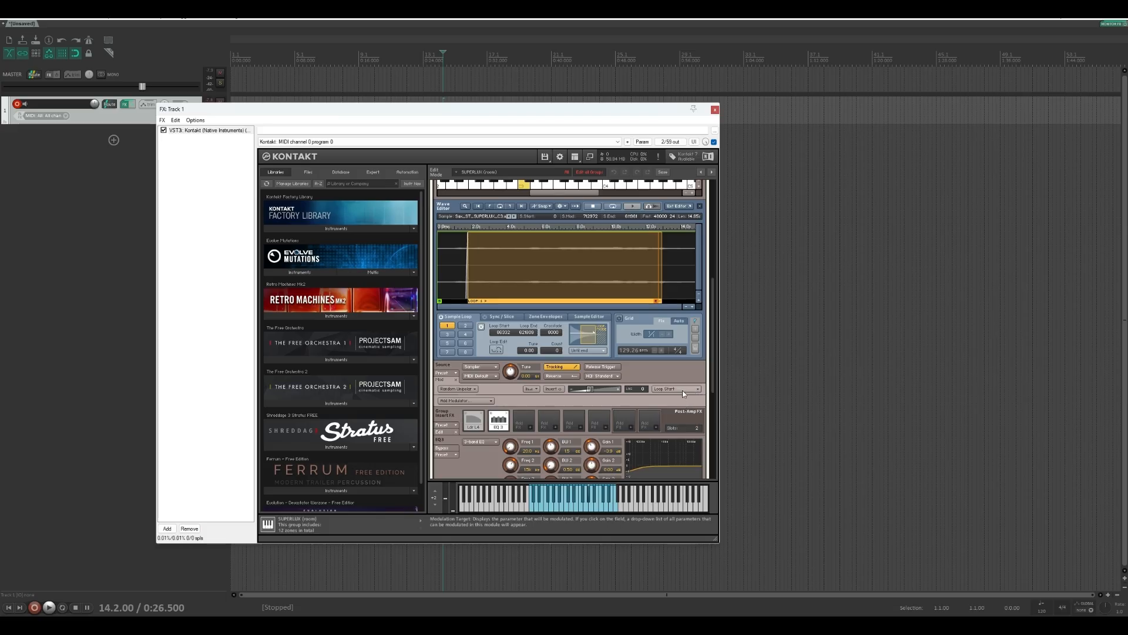
click(682, 389)
click(674, 421)
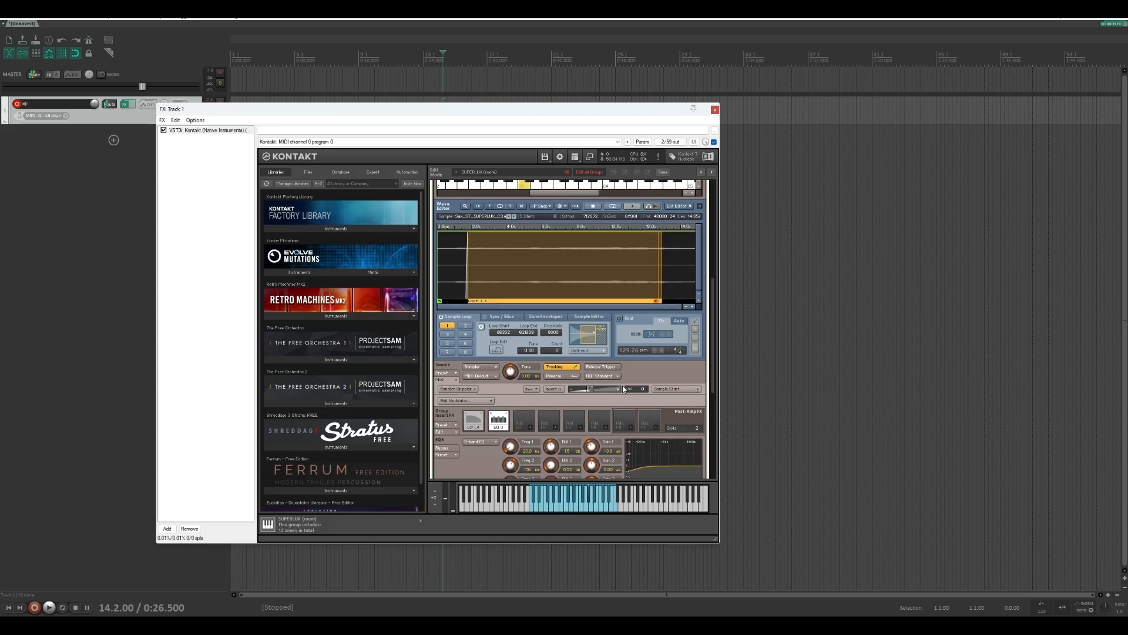
Slightly raise the Random Unipolar modulator's Sample Start intensity in the SUPERLUX source module and close the instrument editor
drag(590, 389, 600, 391)
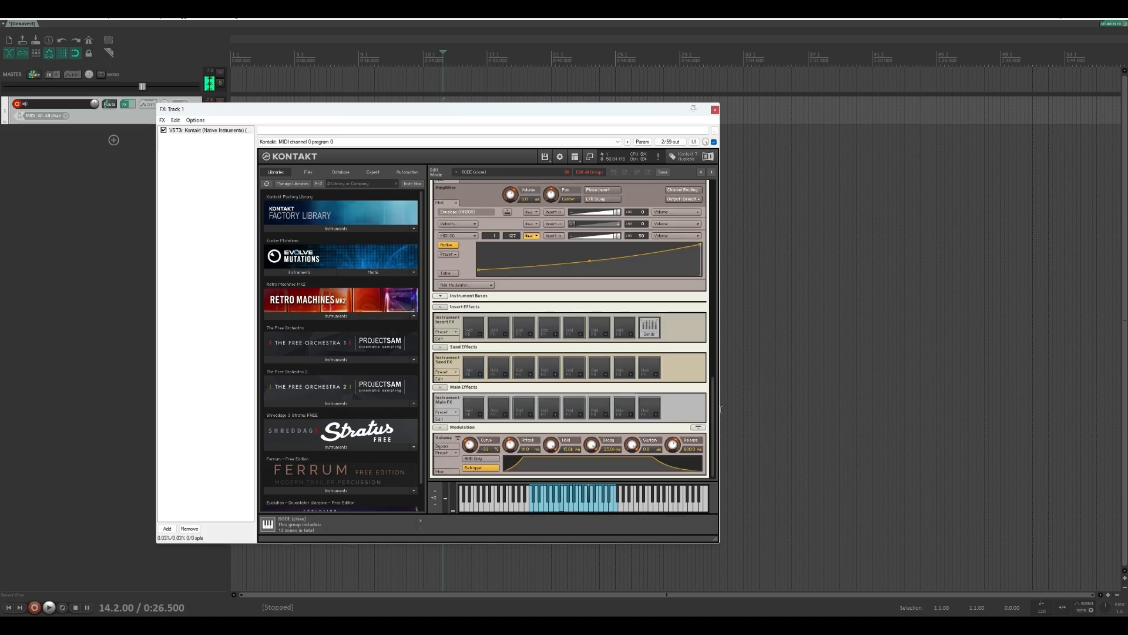
drag(713, 408, 746, 191)
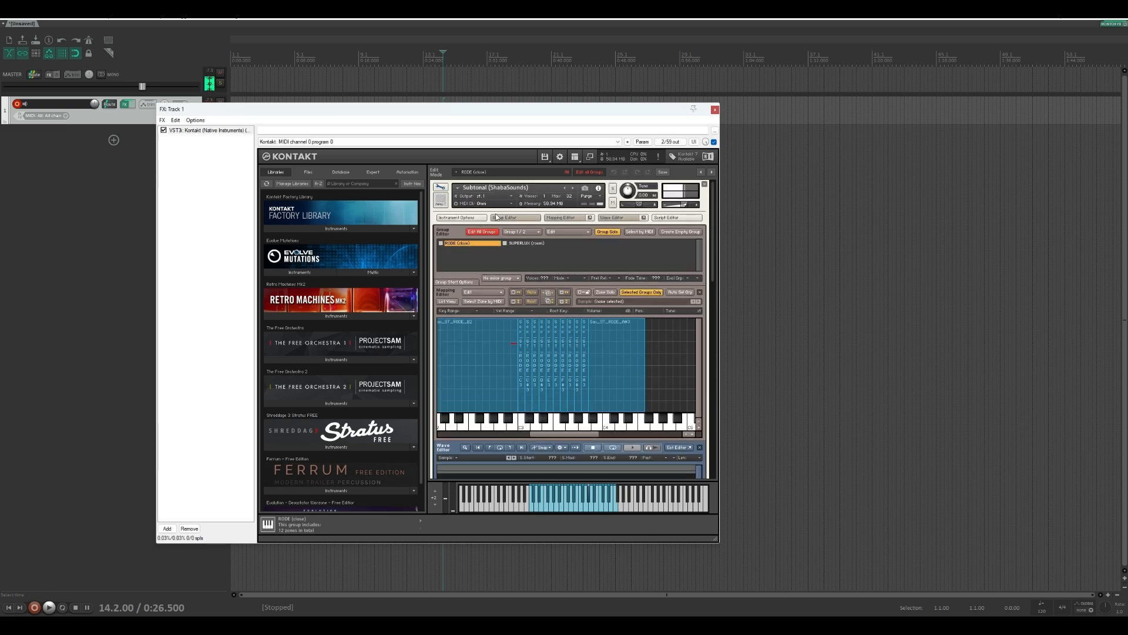
click(440, 186)
Add ValhallaSupermassive after Kontakt in the Track 1 effects chain with the Splashy Synth preset, and bring Kontakt back into view
click(189, 191)
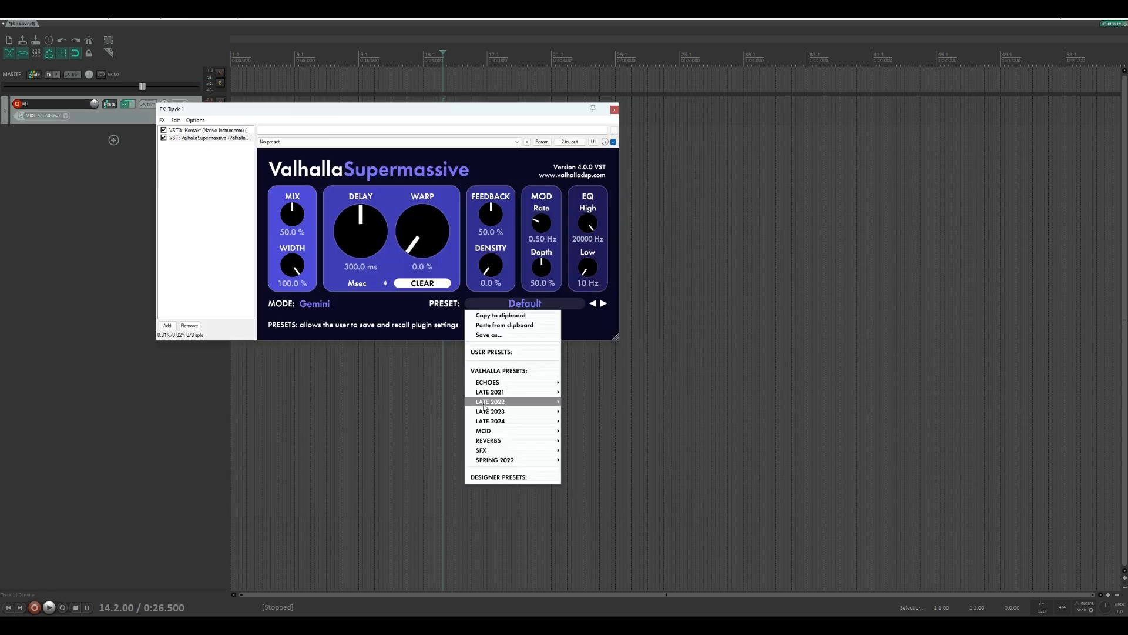
mouse_move(517, 440)
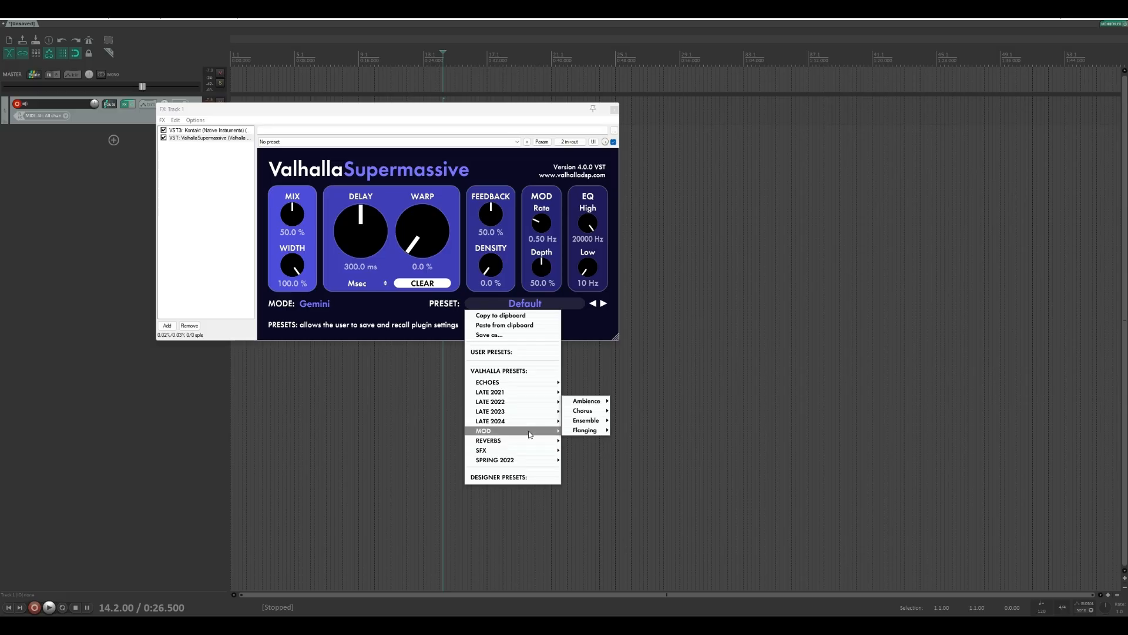
mouse_move(588, 430)
click(668, 420)
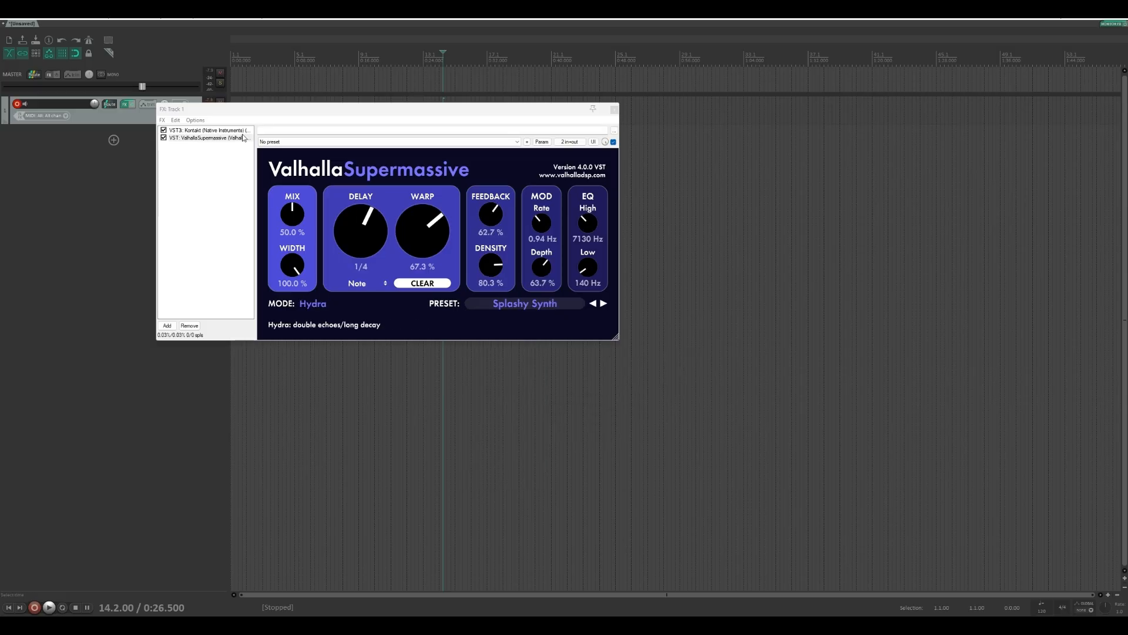
click(198, 131)
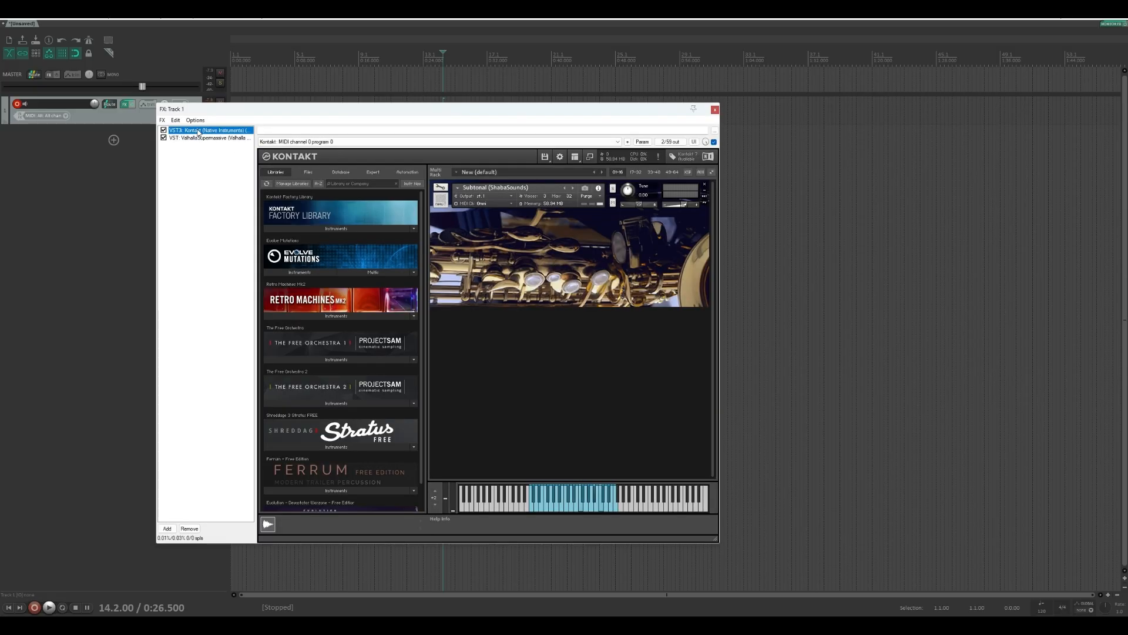